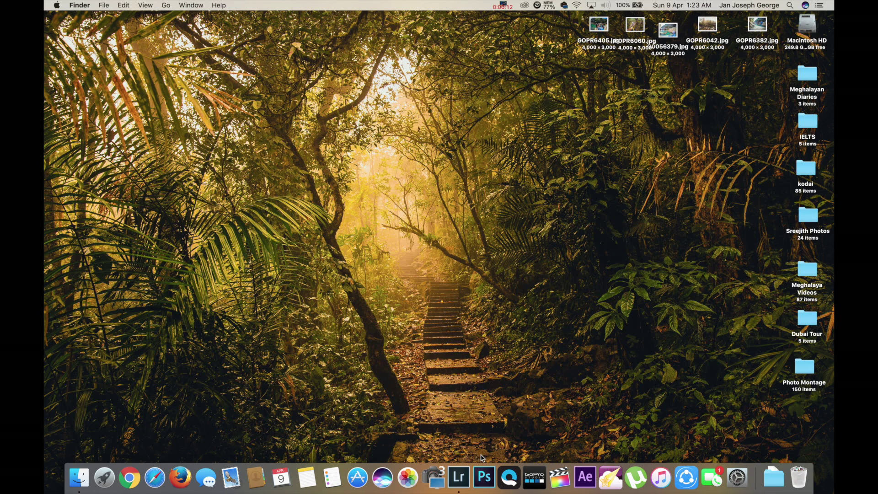
Switch to Lightroom's Develop module with the palace RAW photo open.
click(461, 476)
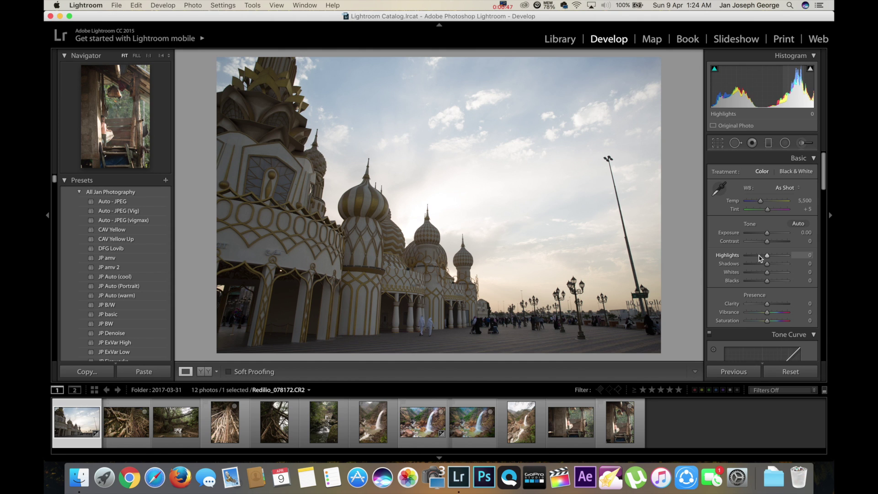
Warm the temperature to 5,597 and set exposure to -0.15.
drag(762, 201, 762, 204)
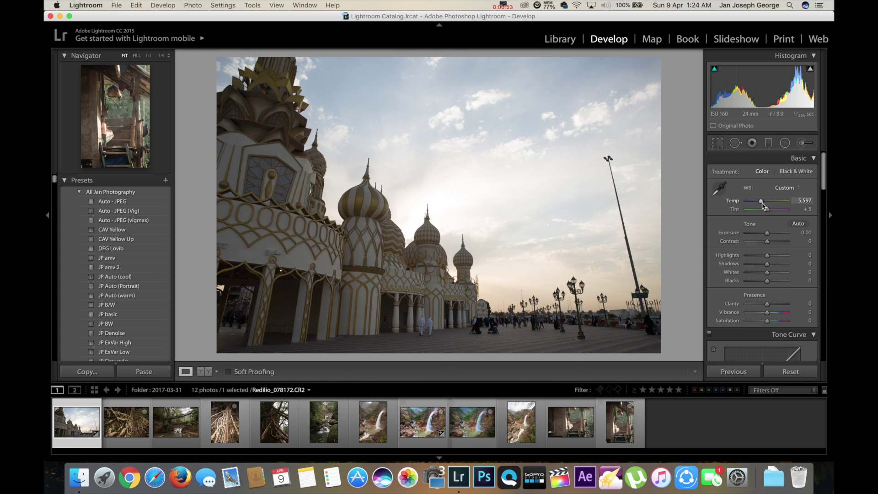
click(768, 234)
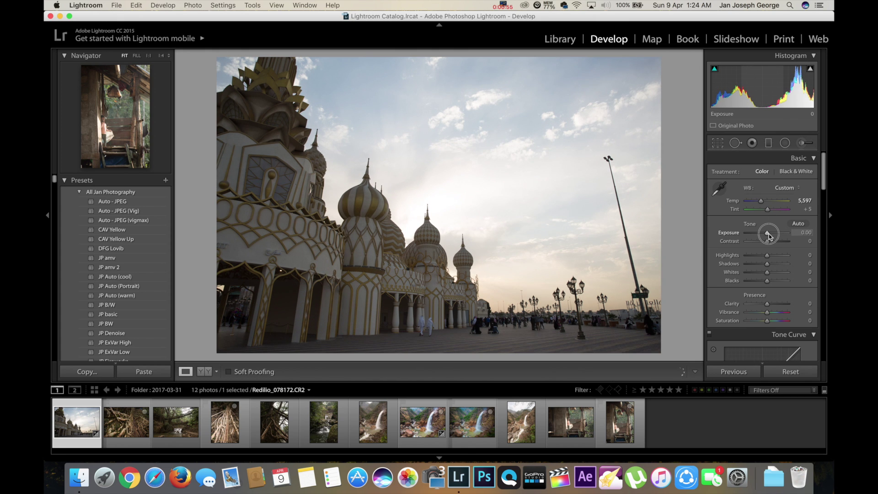
drag(768, 233, 772, 281)
Raise clarity to +33, vibrance to +64 and saturation to +37.
click(774, 304)
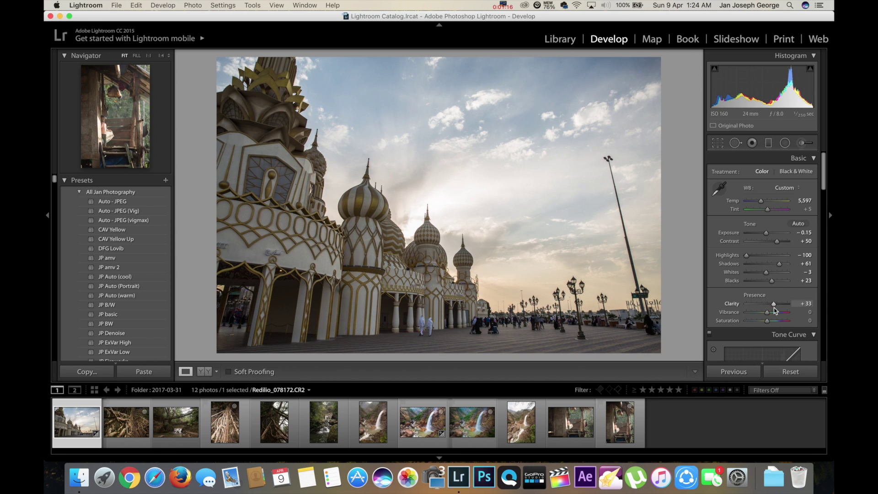
click(776, 312)
click(781, 313)
click(780, 320)
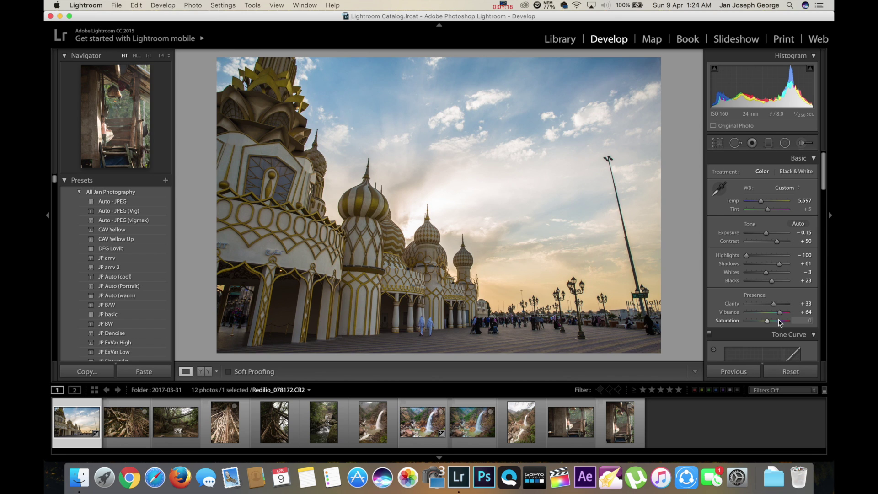
click(776, 322)
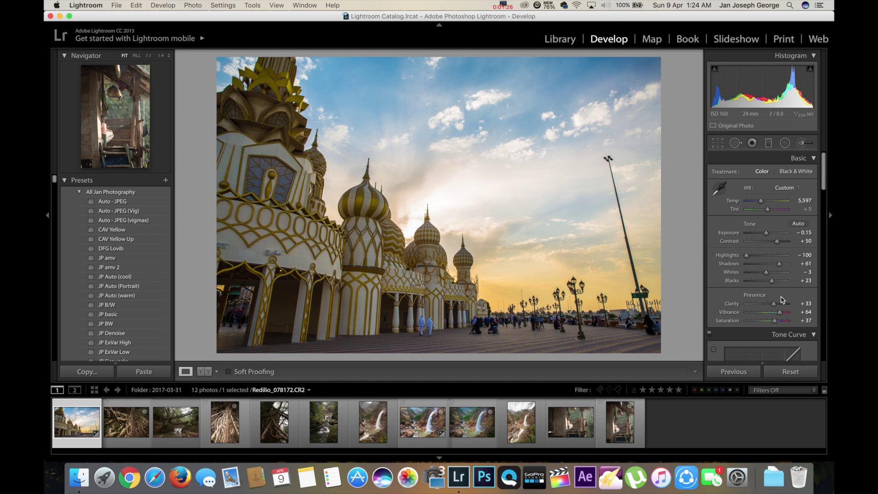
In HSL, set Blue saturation to +25 and Orange saturation to +31.
scroll(783, 297, down, 10)
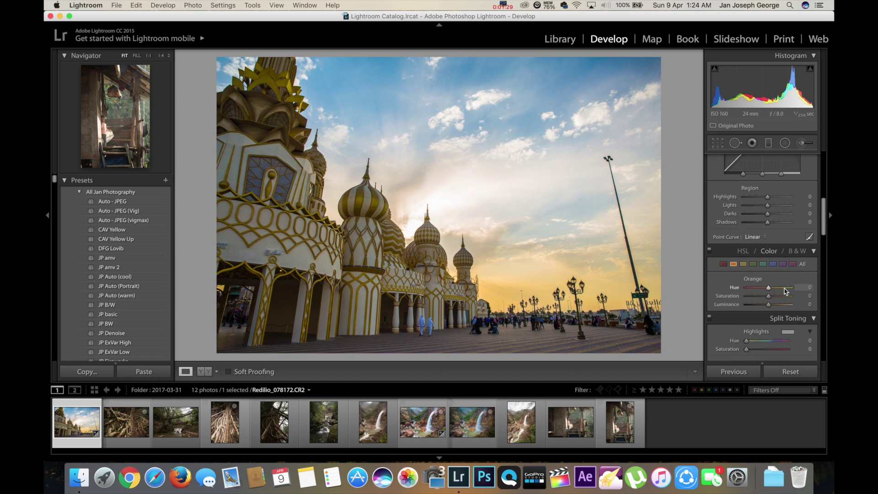
scroll(785, 292, down, 1)
click(773, 257)
click(777, 290)
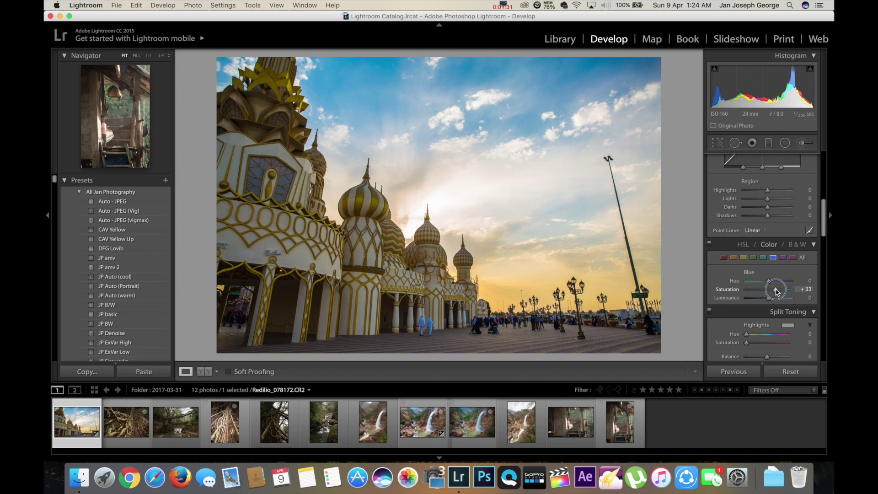
drag(776, 289, 774, 290)
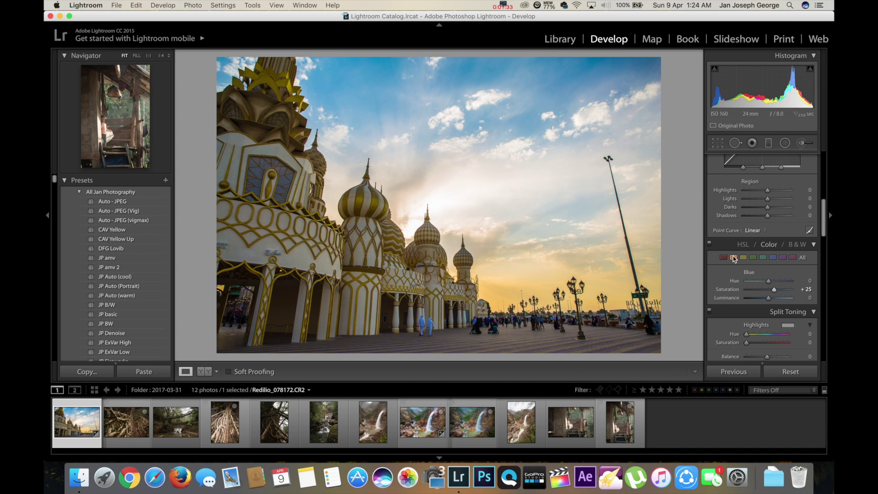
click(733, 257)
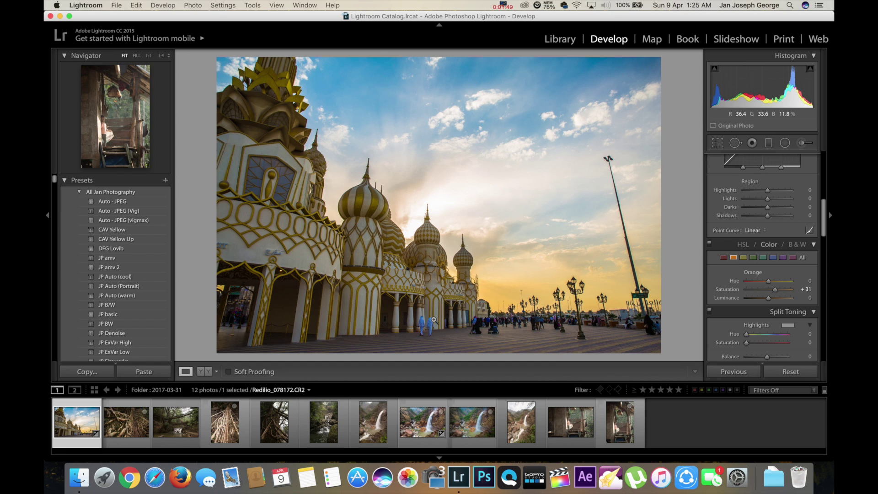
scroll(746, 228, up, 5)
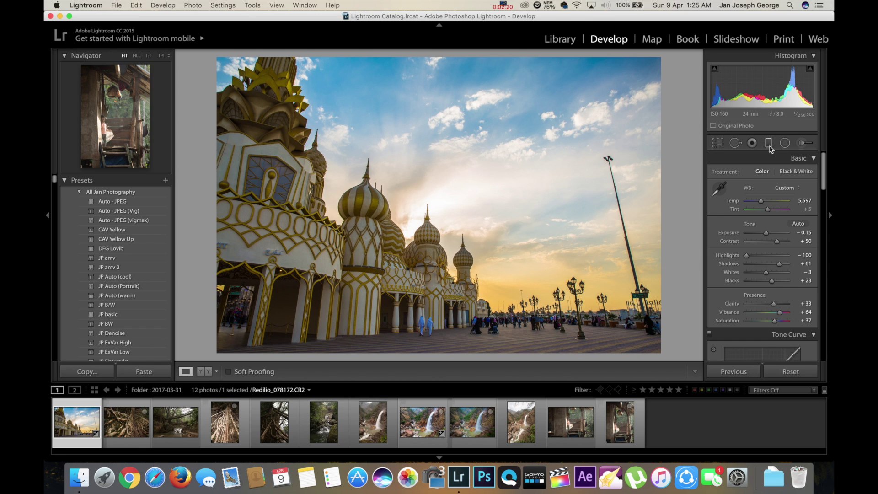
Open the Graduated Filter tool, with every mask effect still at 0.
click(770, 147)
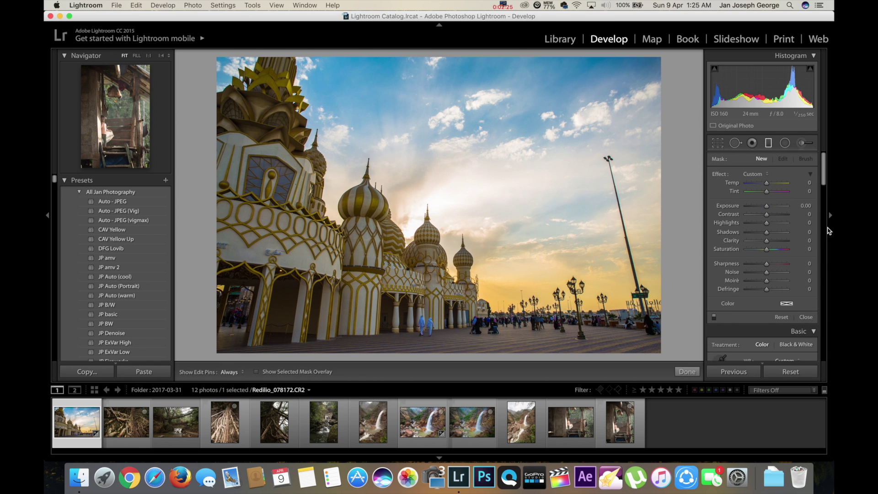
scroll(805, 264, down, 2)
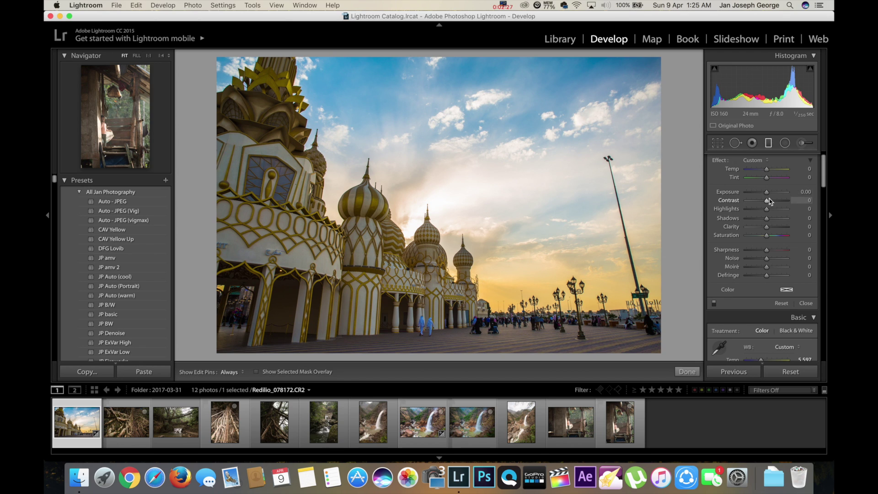
scroll(770, 202, up, 2)
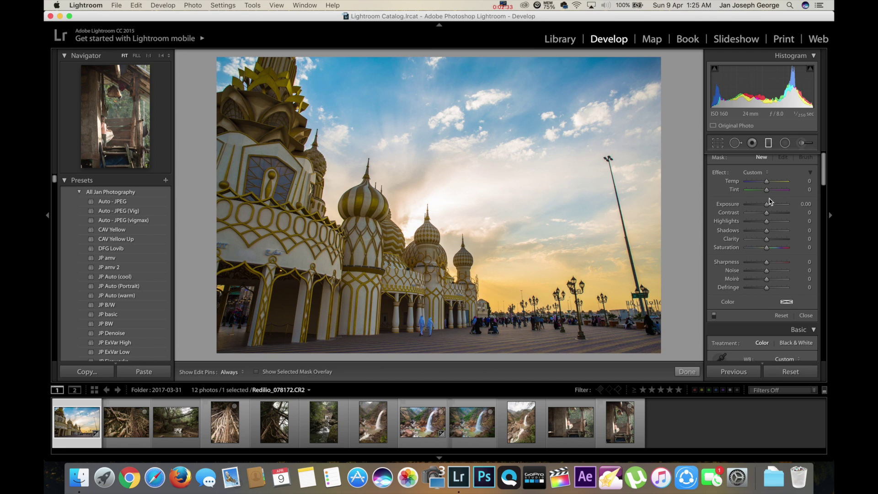
scroll(770, 201, up, 1)
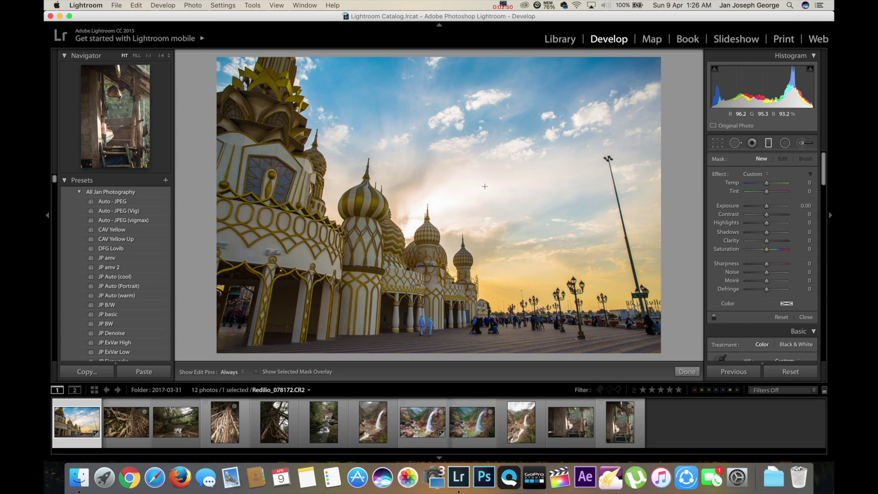
Draw a diagonal graduated filter across the sky, showing the overlay, then reposition and rotate it.
drag(503, 176, 451, 229)
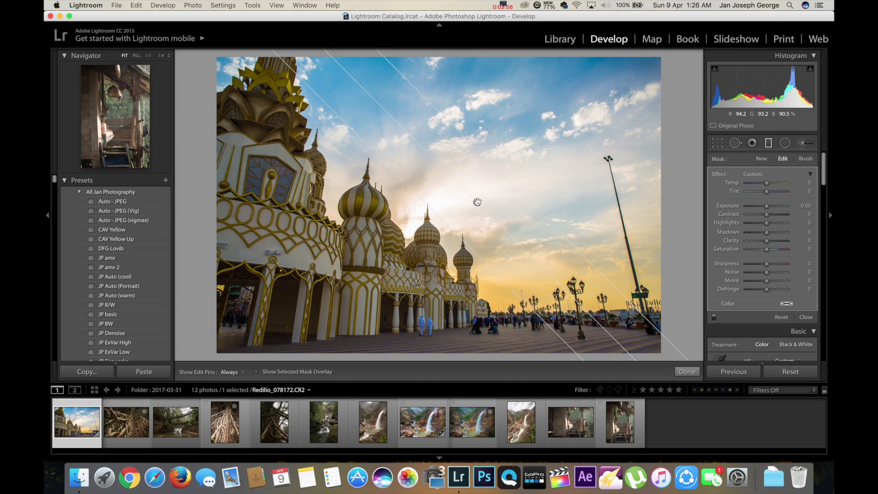
key(o)
click(317, 372)
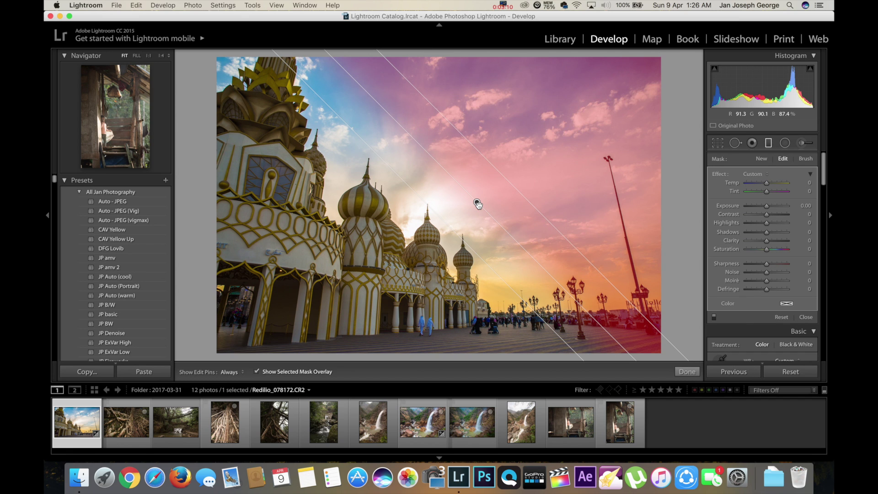
drag(478, 204, 446, 236)
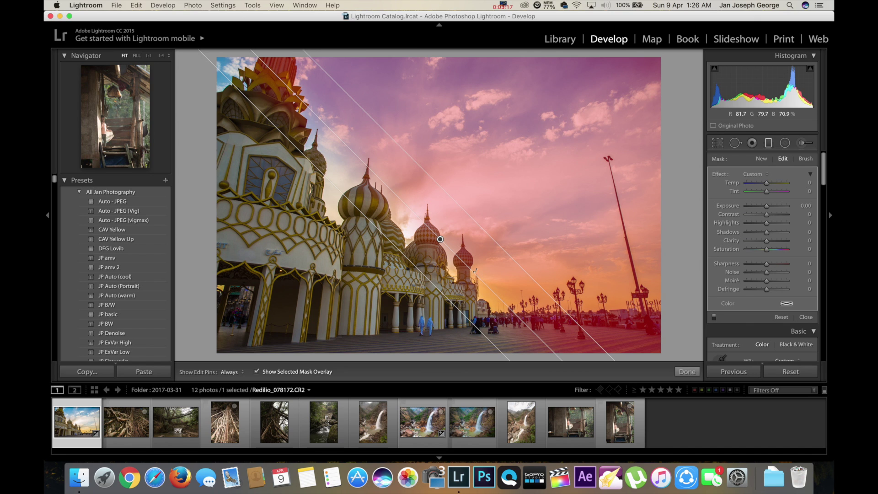
drag(540, 340, 548, 338)
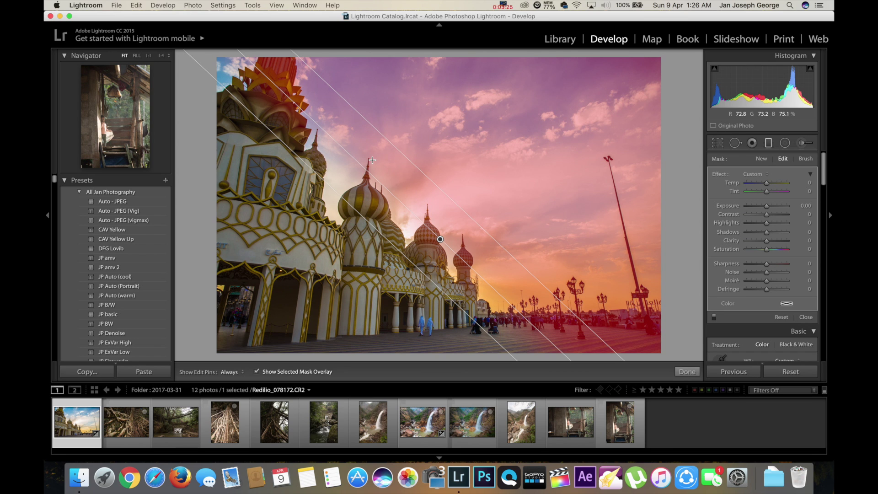
Turn off the mask overlay and nudge the sky filter's pin to the right.
click(316, 372)
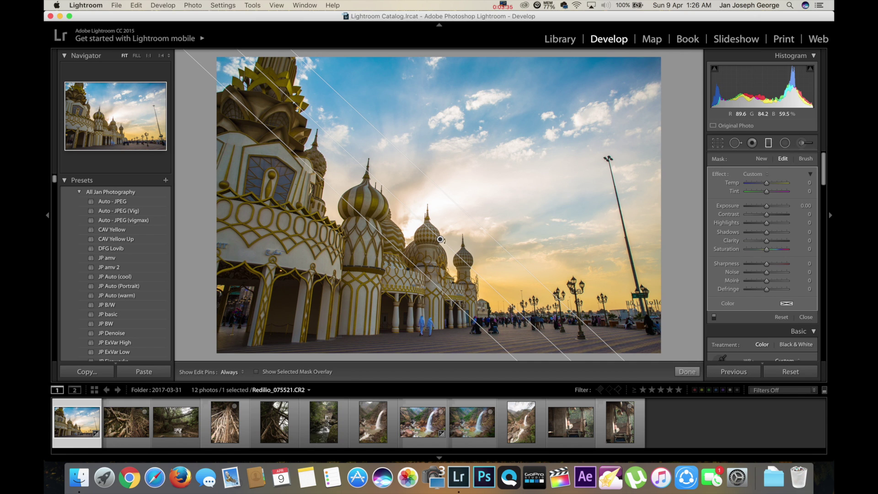
click(440, 240)
drag(440, 239, 473, 213)
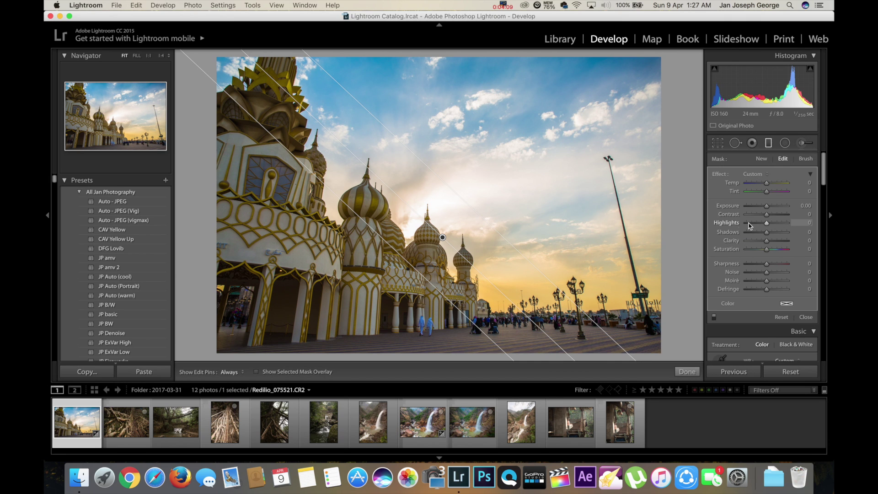
Give the sky filter Highlights -100, Contrast 33, Saturation 19, Exposure -0.12, and confirm it.
drag(749, 225, 746, 223)
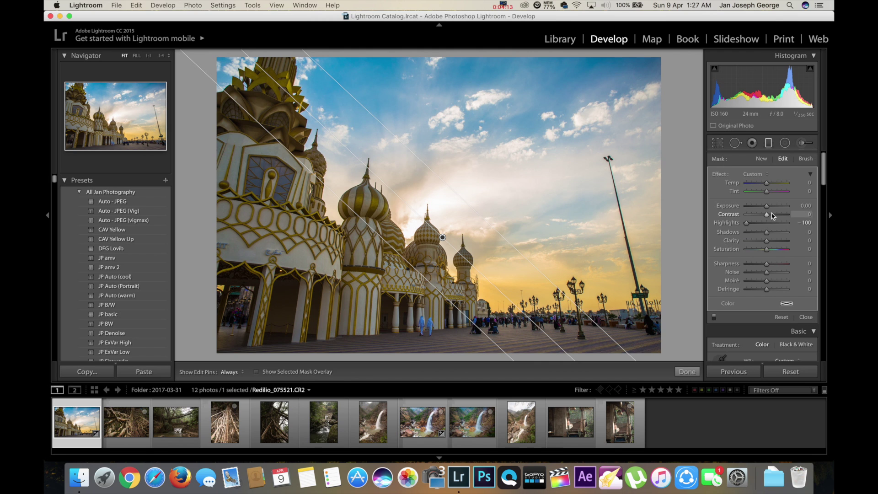
click(772, 217)
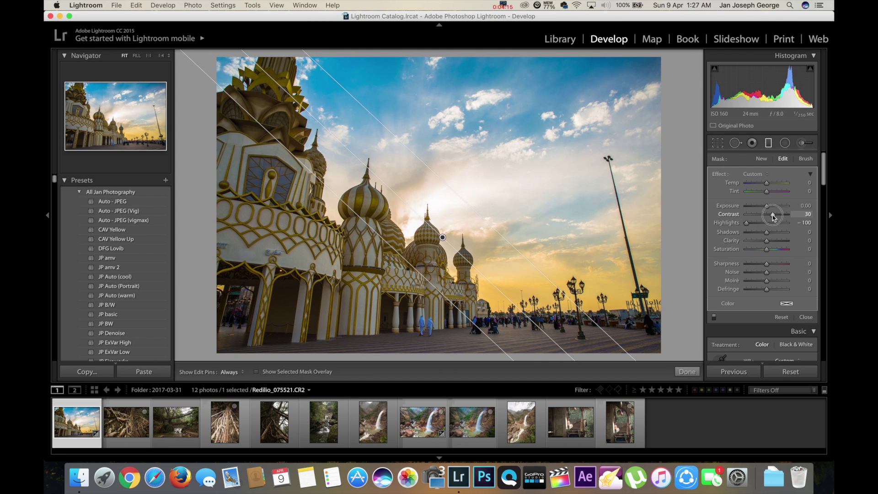
drag(766, 249, 771, 252)
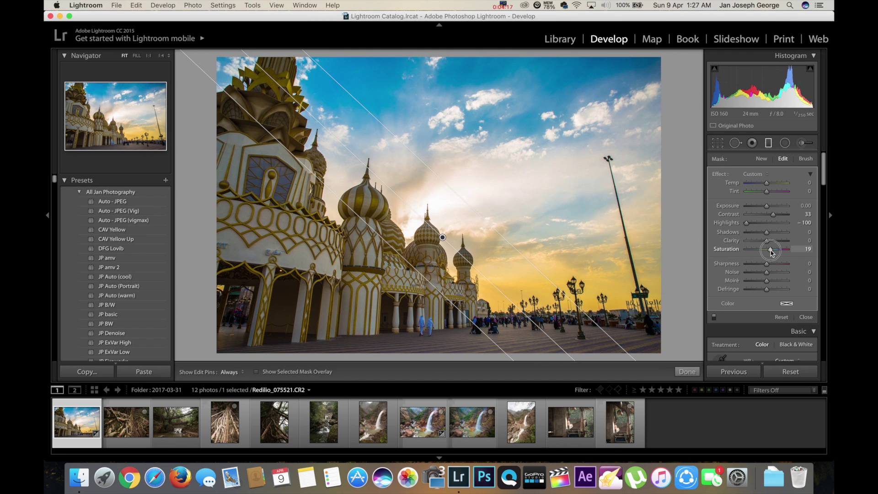
drag(767, 206, 766, 210)
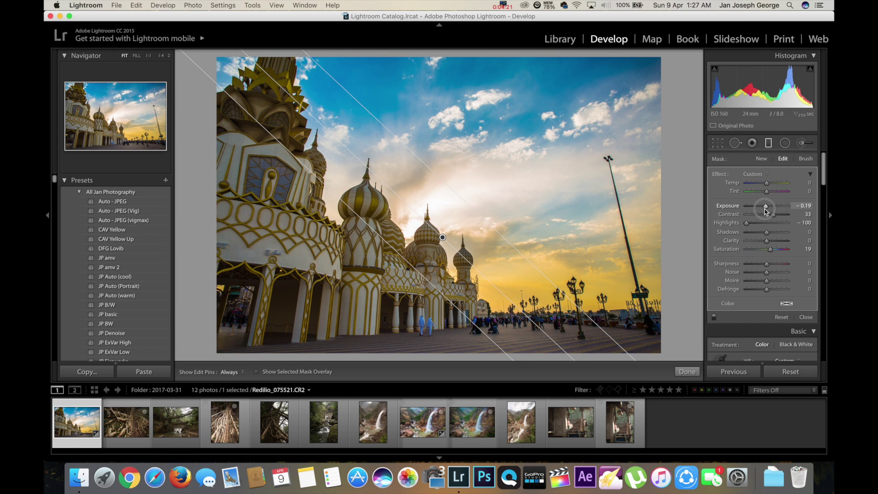
drag(766, 211, 767, 210)
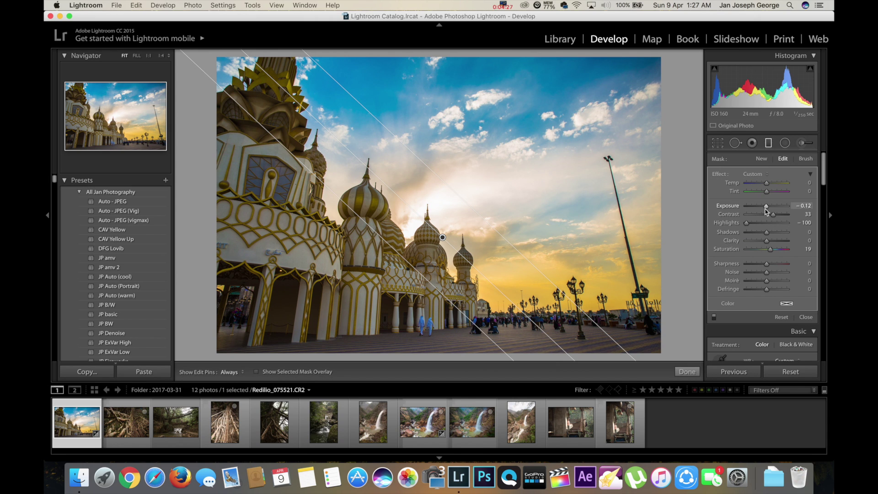
click(688, 372)
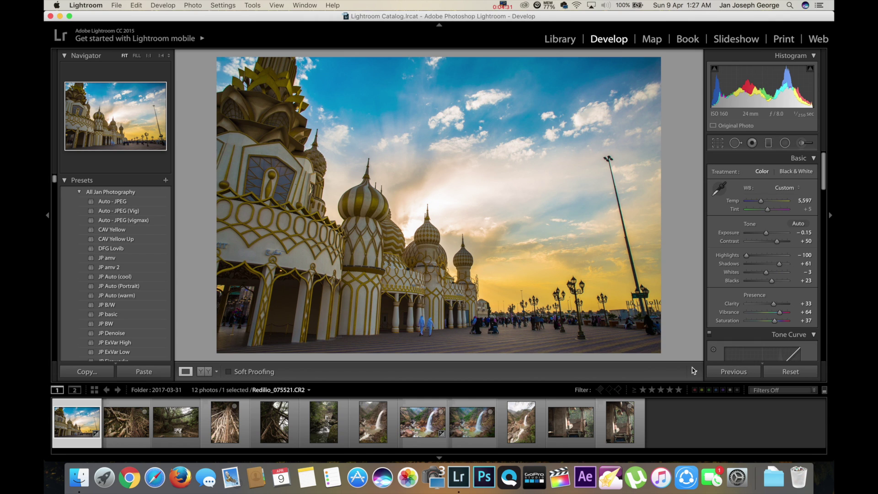
Add a second, shallower diagonal filter with Exposure 0.16, Highlights 23 and Shadows 28.
click(768, 143)
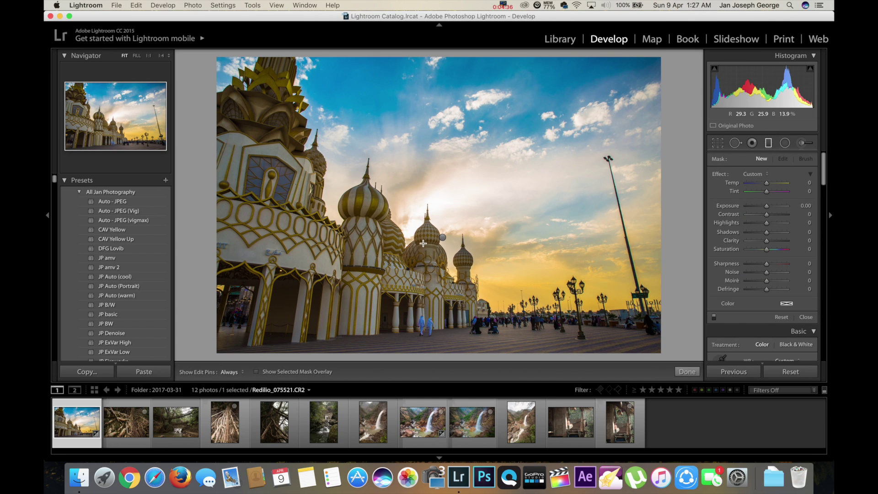
drag(429, 251, 482, 203)
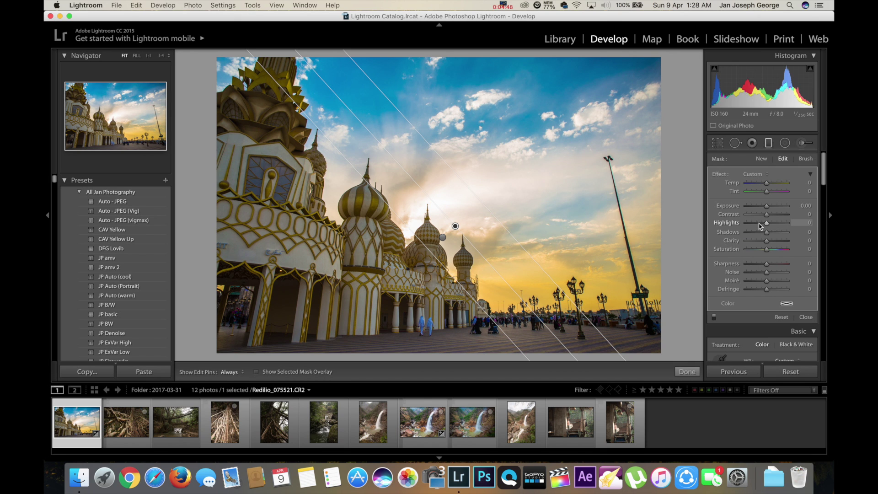
drag(778, 236, 773, 236)
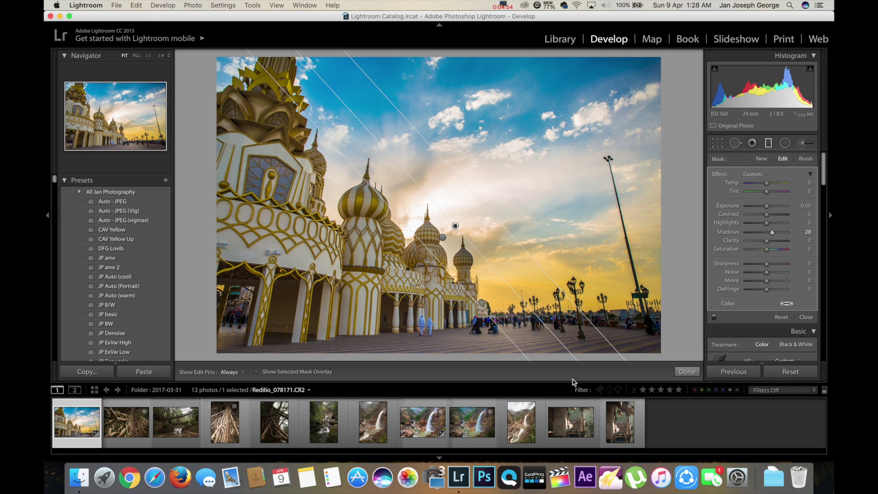
drag(575, 359, 578, 349)
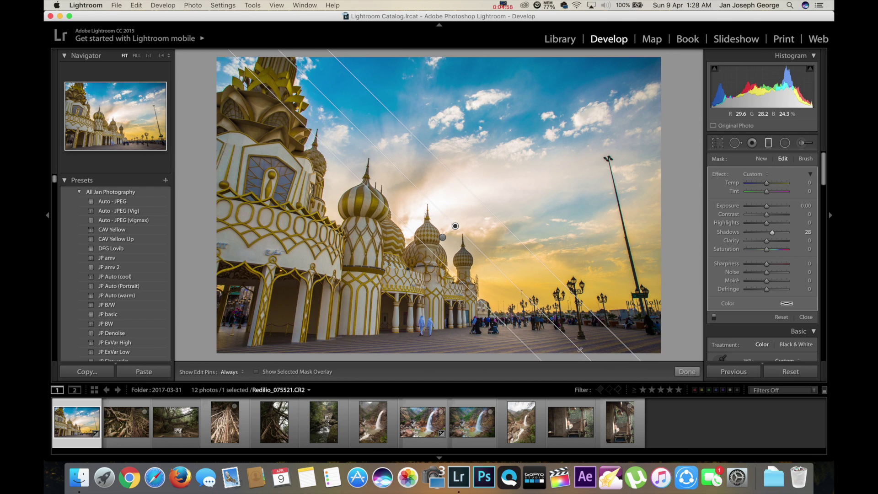
mouse_move(766, 223)
mouse_down()
mouse_move(755, 224)
mouse_move(771, 222)
mouse_up()
drag(769, 208, 770, 208)
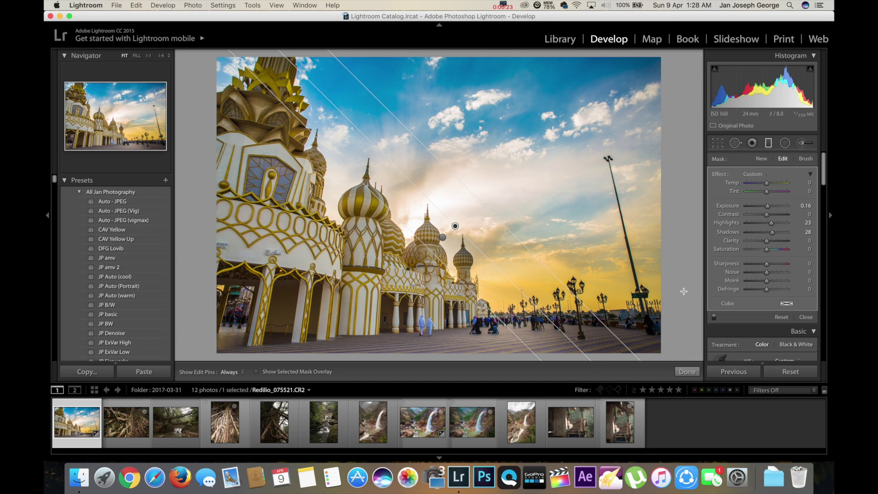
Commit the filter, then reselect the diagonal filter's pin and show its red mask overlay.
click(687, 371)
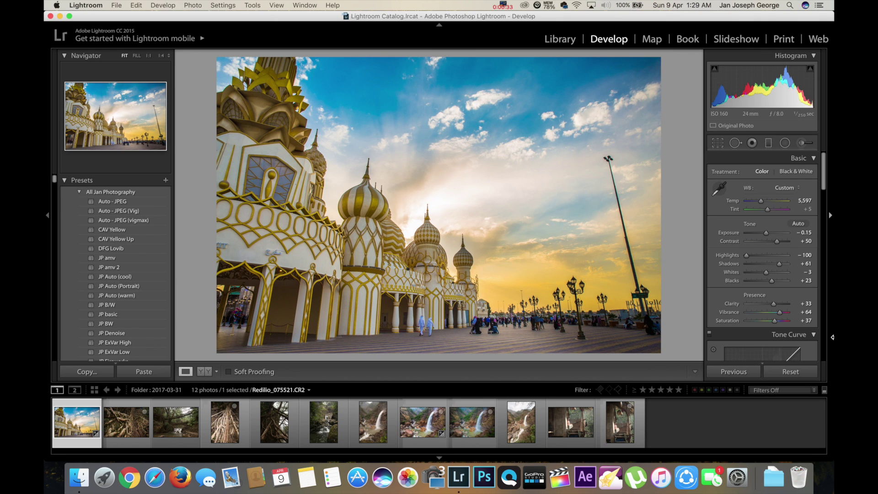
click(769, 144)
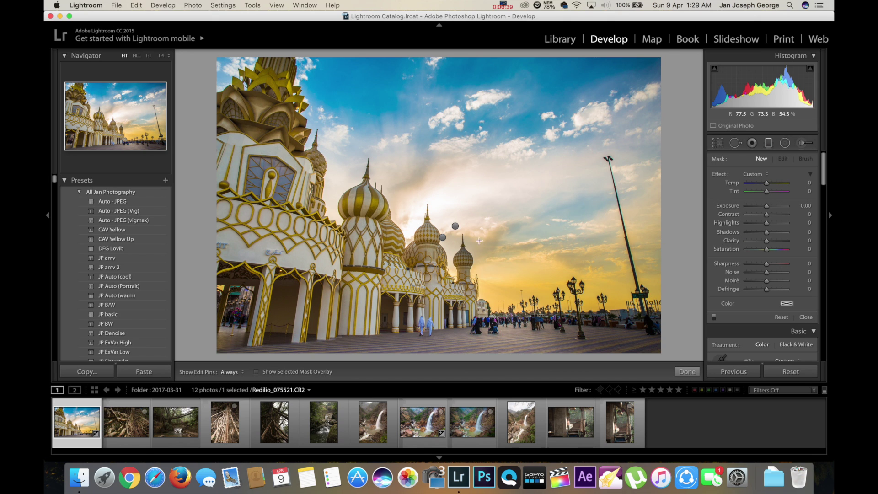
click(457, 227)
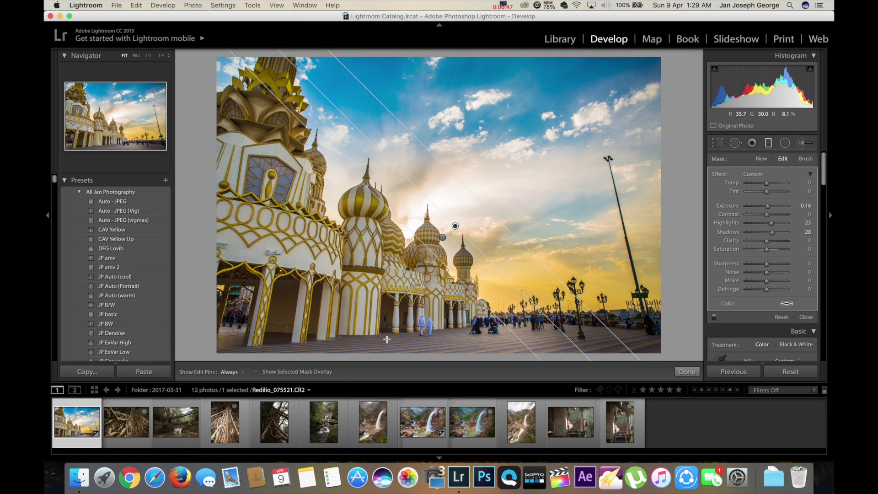
click(327, 372)
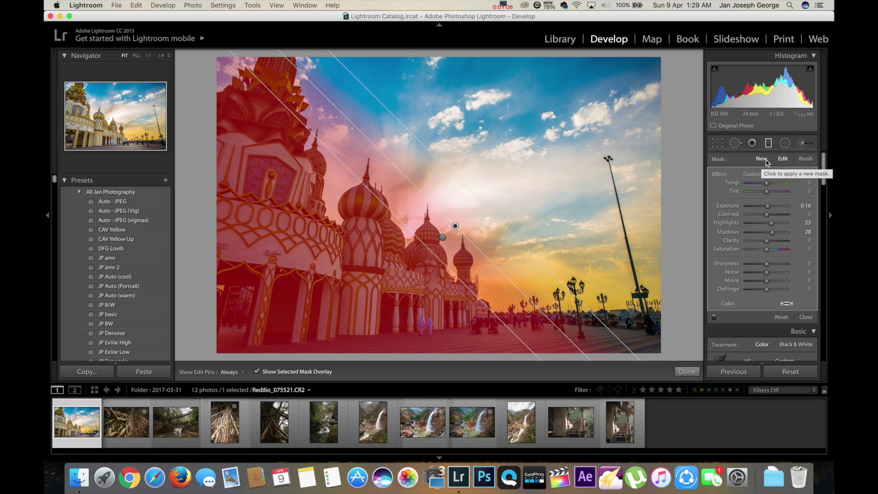
Switch the filter's mask to Brush, enlarge the brush, set flow to 100, and hide the overlay.
click(804, 159)
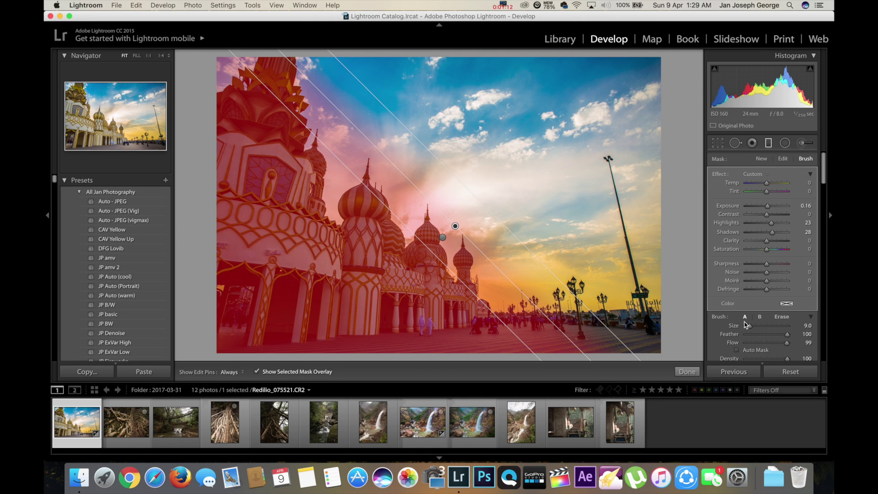
drag(746, 323, 749, 326)
key(h)
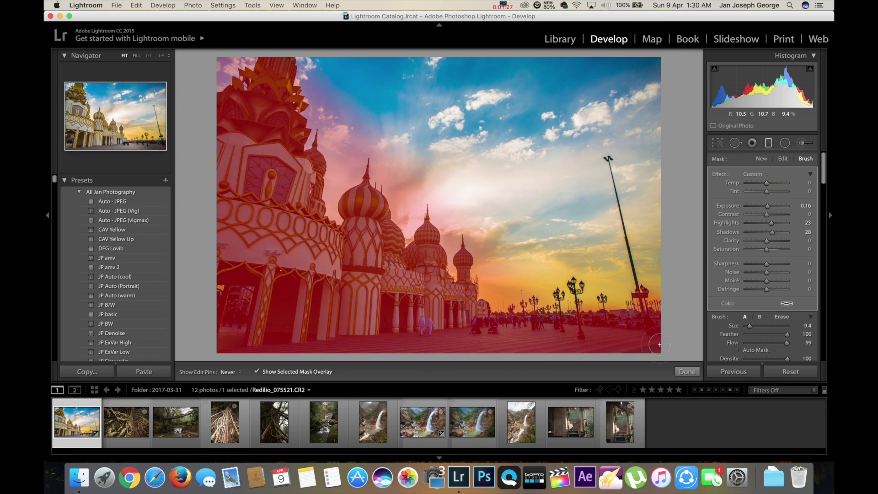
key(h)
click(293, 372)
key(h)
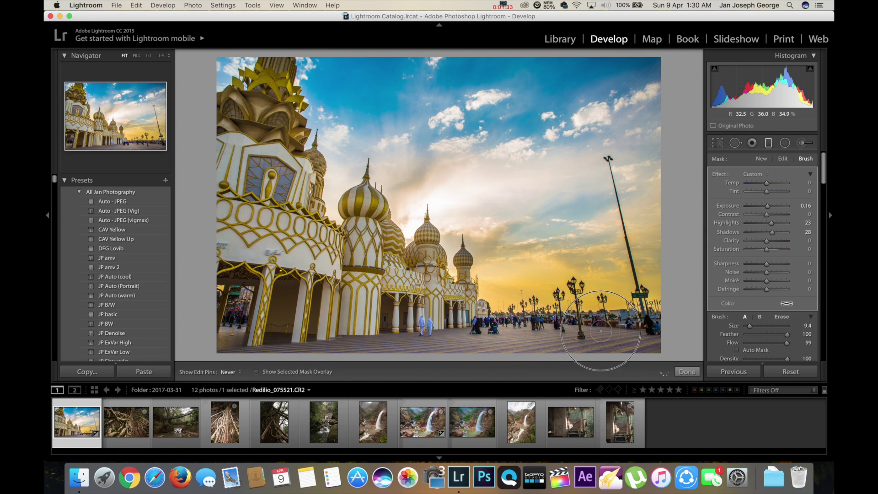
key(h)
drag(788, 344, 794, 344)
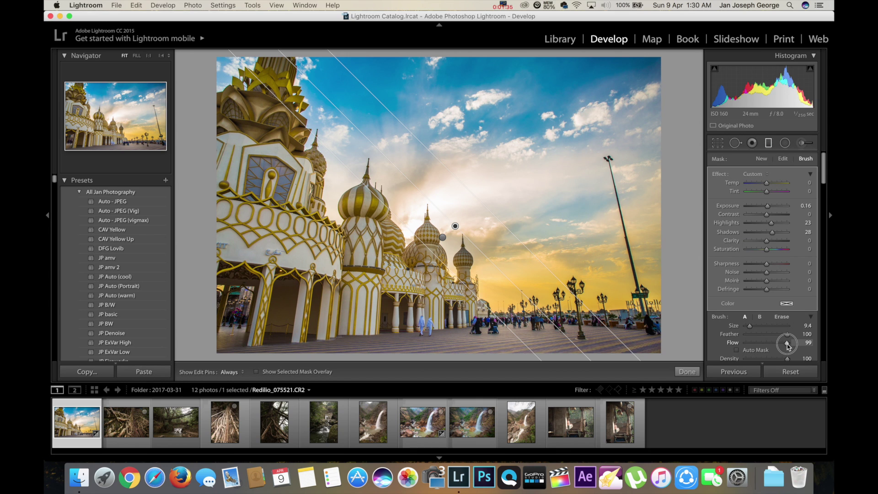
Paint over the building and plaza with pins hidden, shrinking the brush to size 4.0.
key(h)
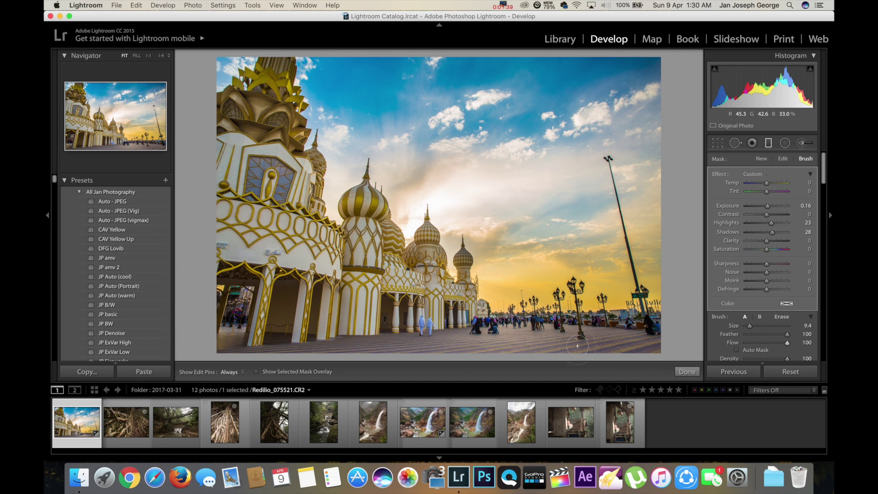
key(h)
key(h)
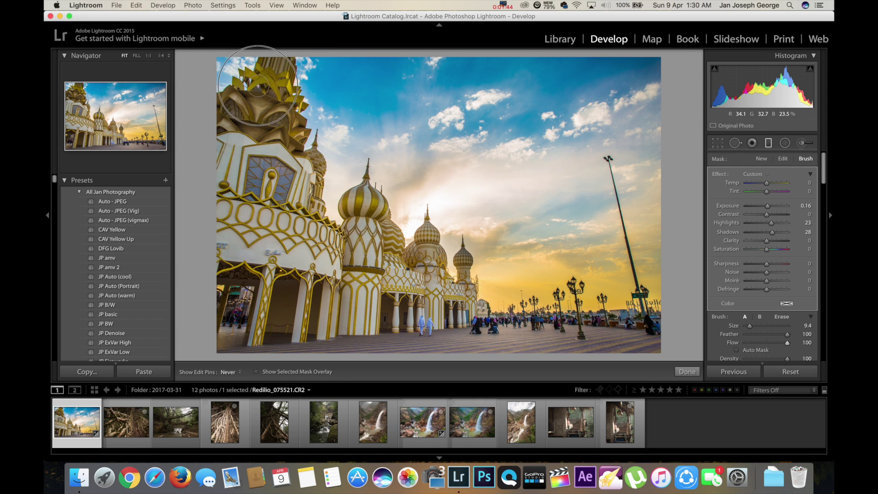
key(h)
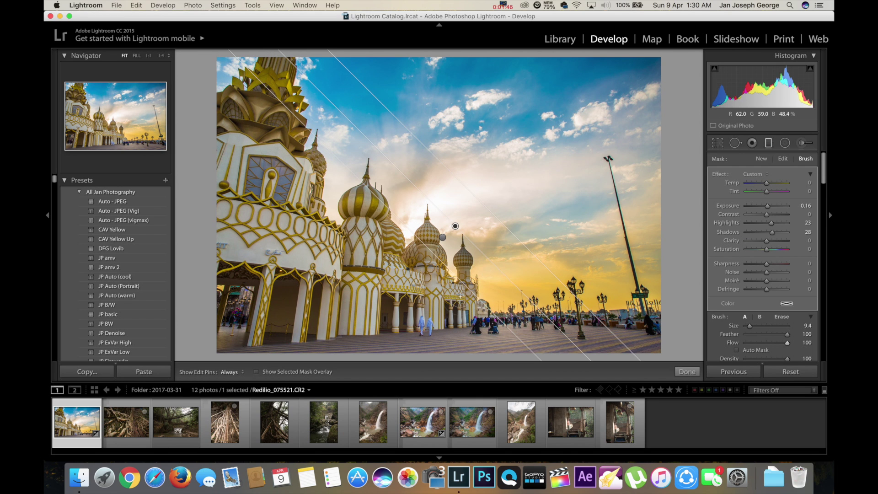
key(h)
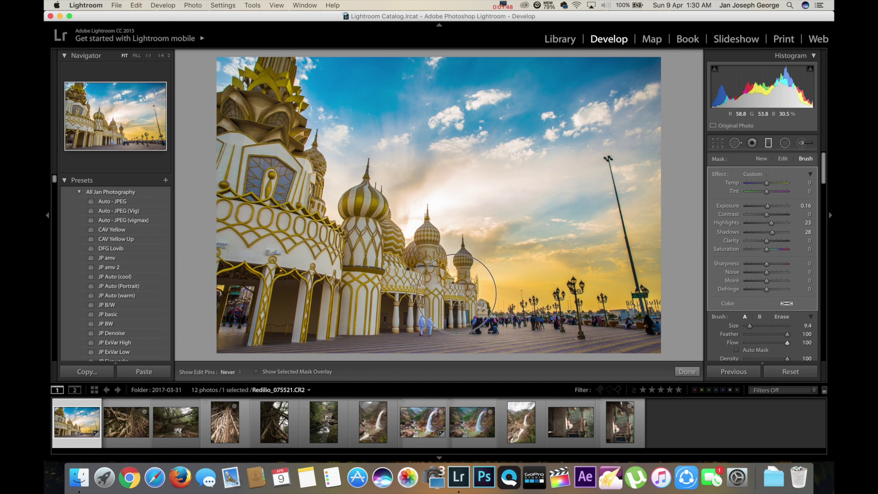
scroll(450, 316, down, 3)
key(h)
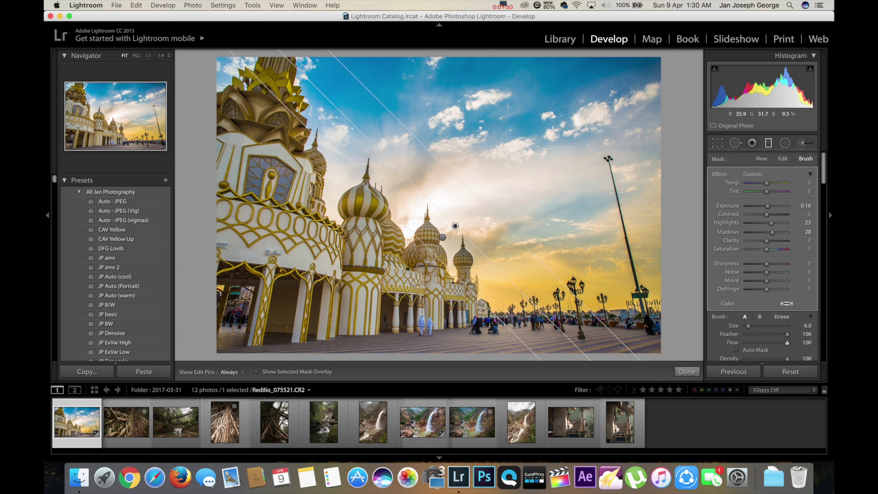
key(h)
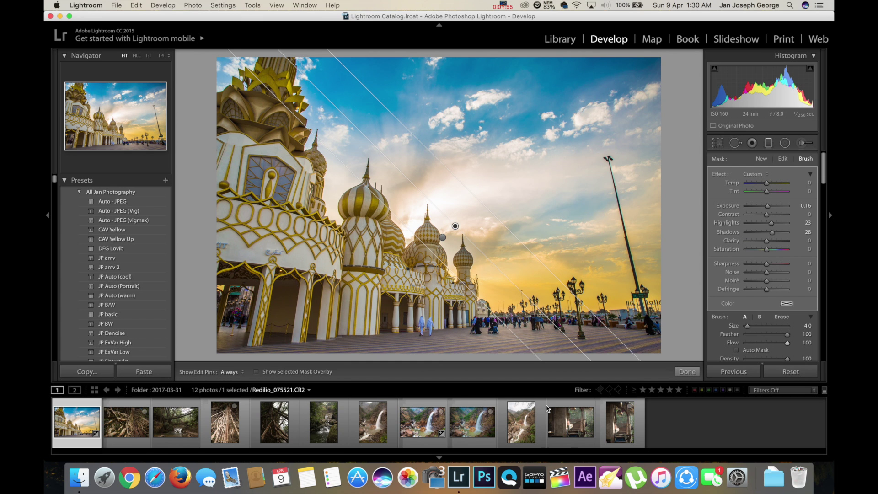
Finish the brushed building mask and compare the edit against the unedited original.
click(687, 372)
key(backslash)
key(backslash)
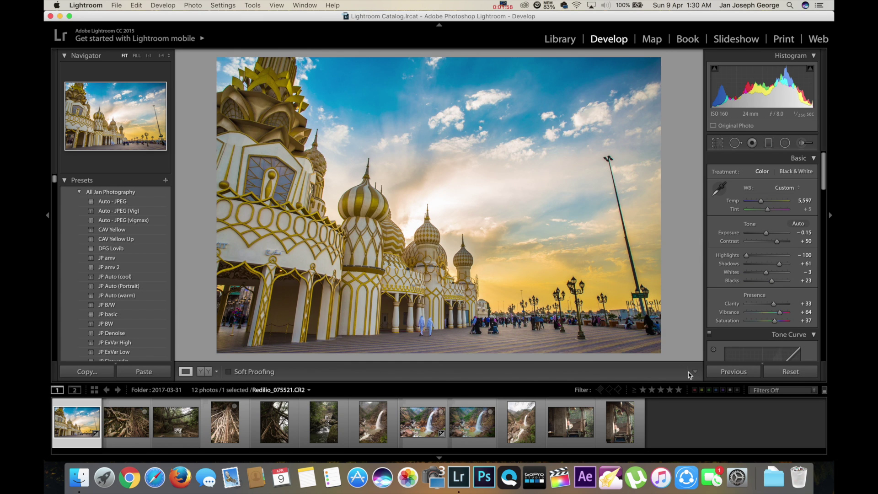
key(backslash)
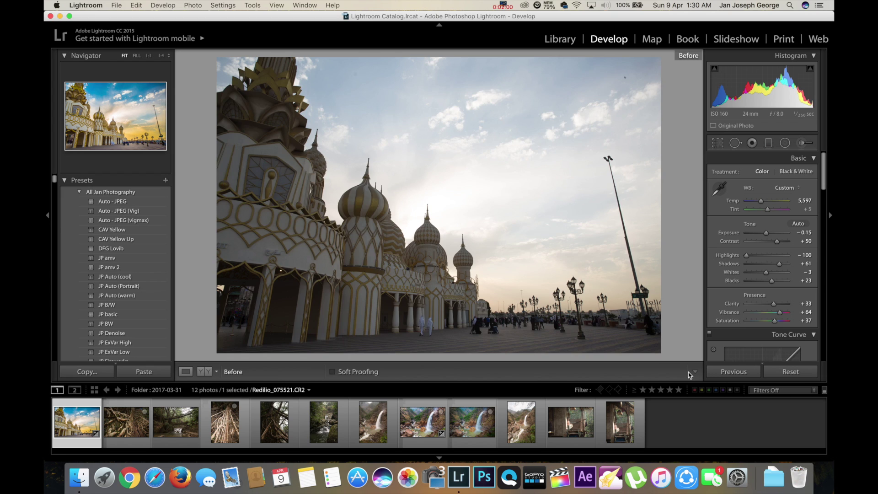
key(backslash)
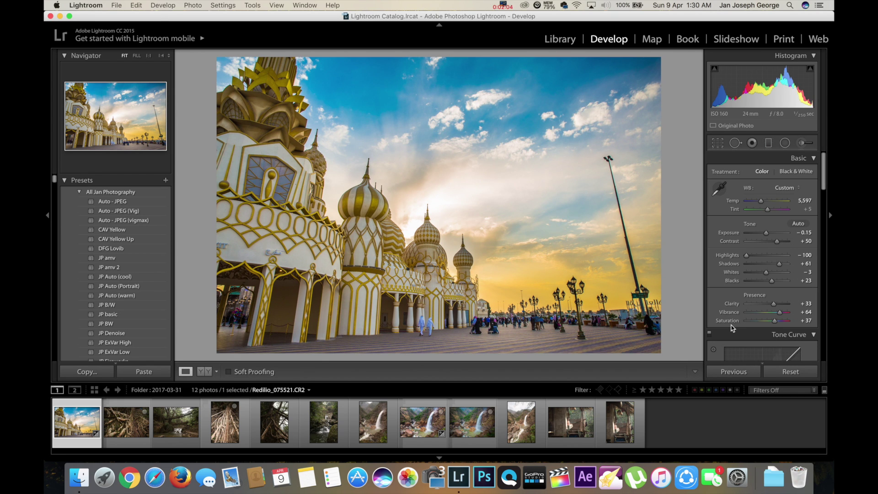
Reopen the graduated filters and switch them off and back on to compare their effect.
click(764, 144)
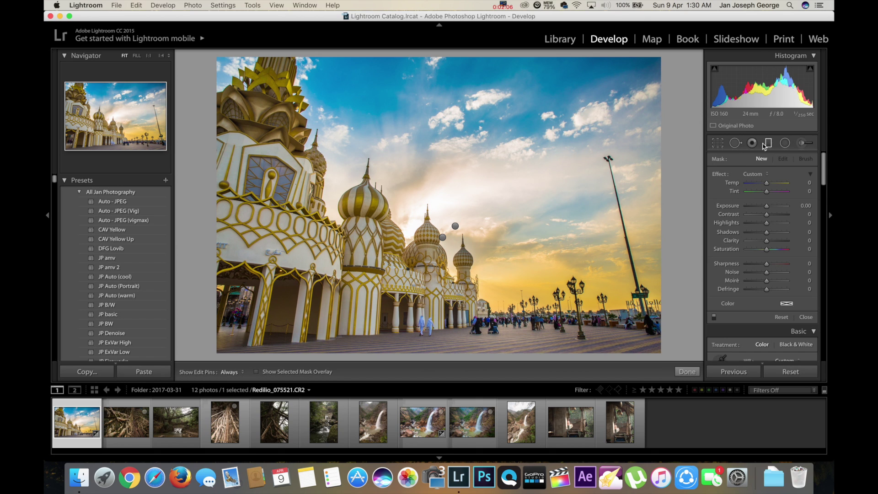
click(714, 317)
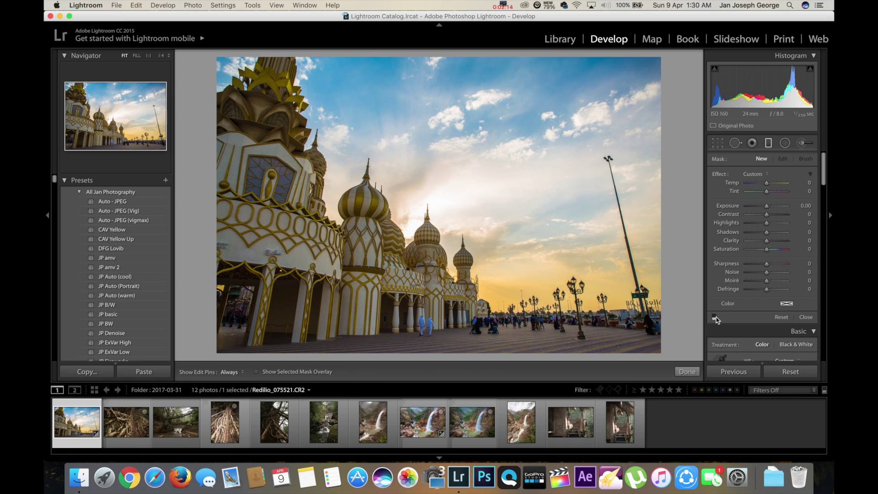
click(715, 317)
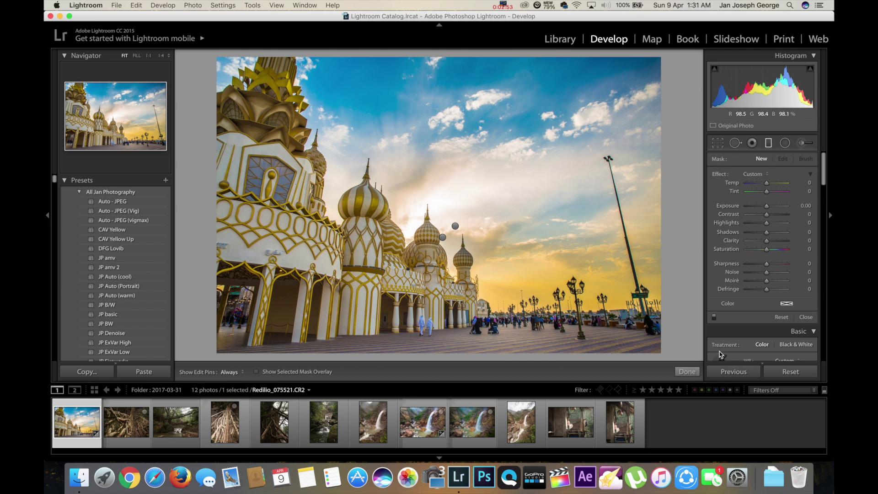
Close the Graduated Filter tool, returning to the palace photo's Basic settings.
click(696, 372)
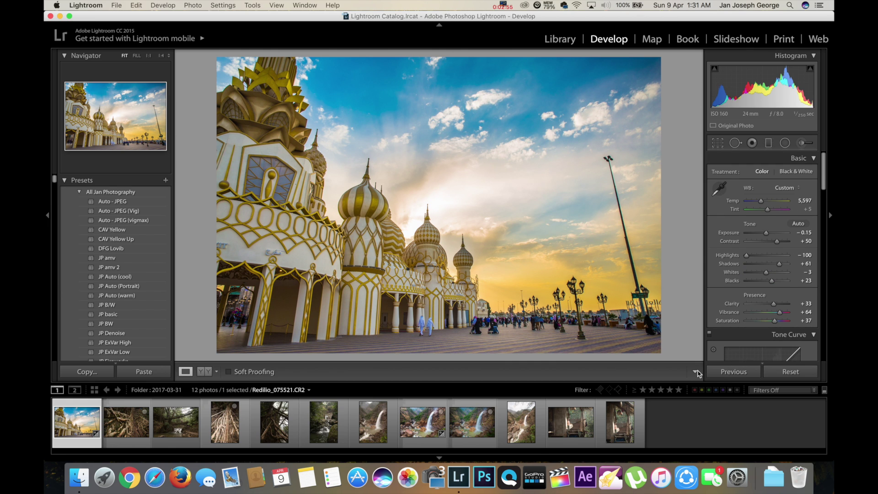